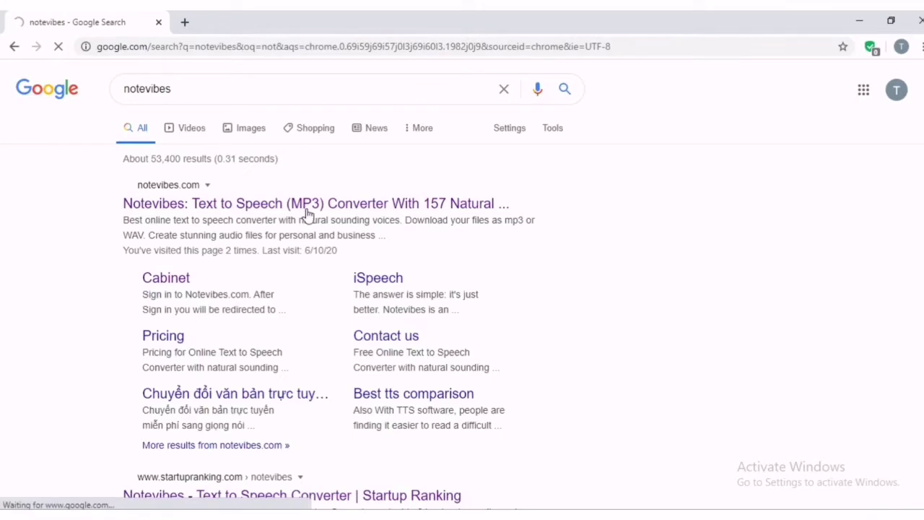
Step: Open the Notevibes text-to-speech site from the search results and review its Pro Packs pricing
left_click(265, 207)
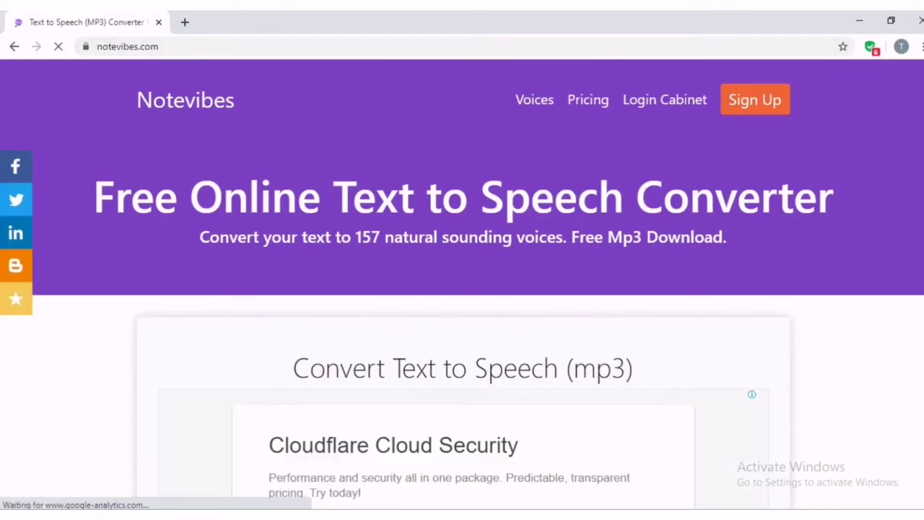
scroll(478, 287, "down", 1)
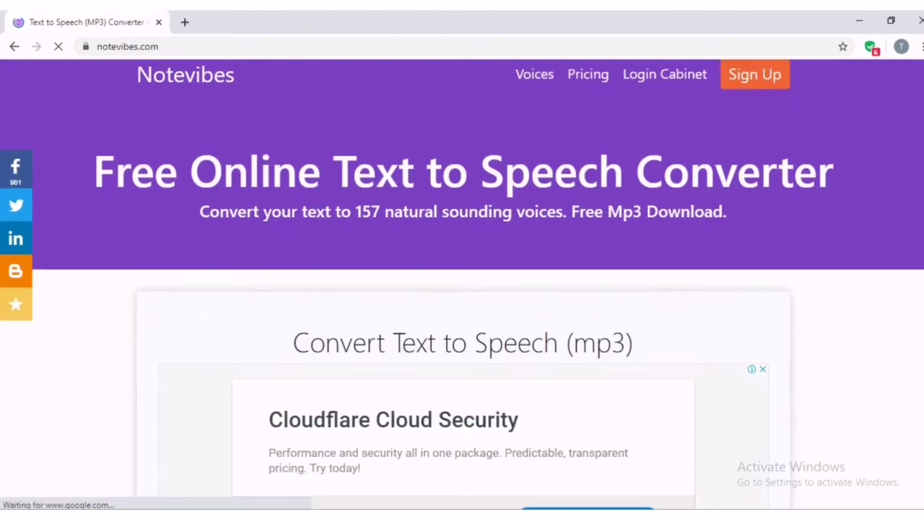
scroll(479, 287, "down", 3)
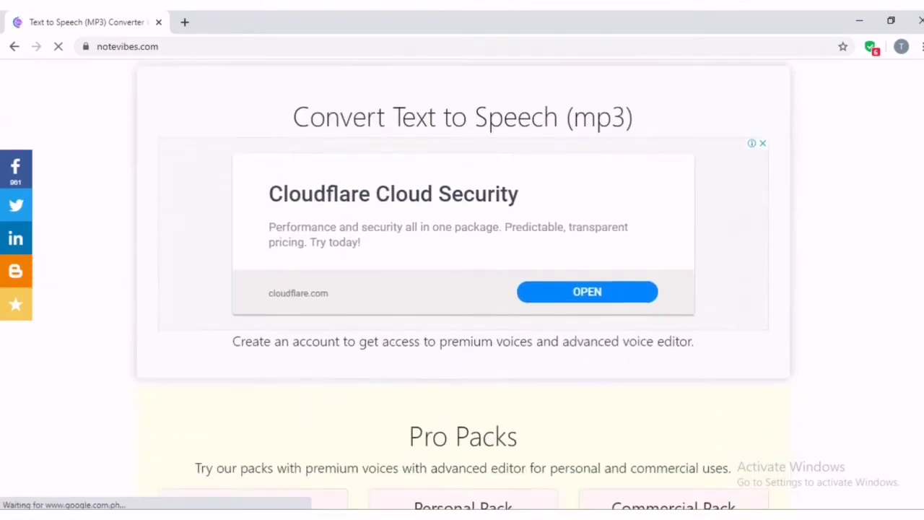
scroll(478, 286, "down", 1)
scroll(478, 287, "down", 1)
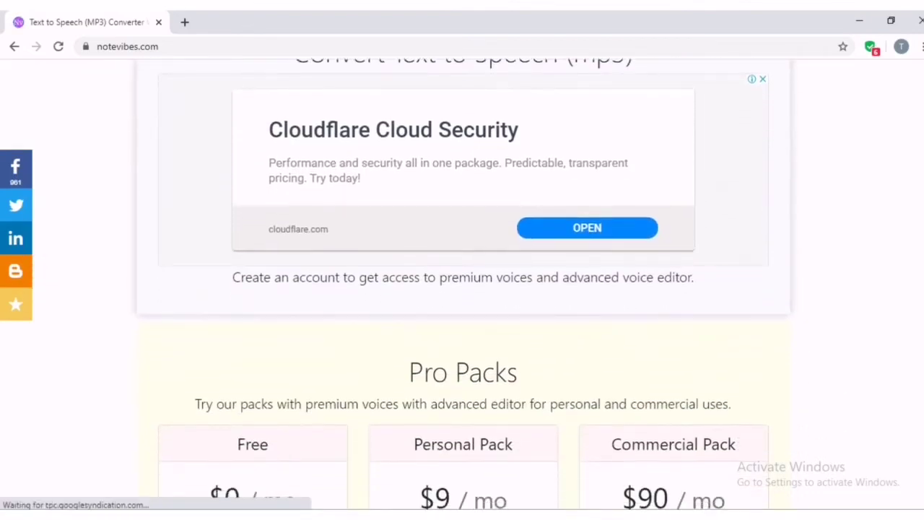
scroll(478, 287, "down", 3)
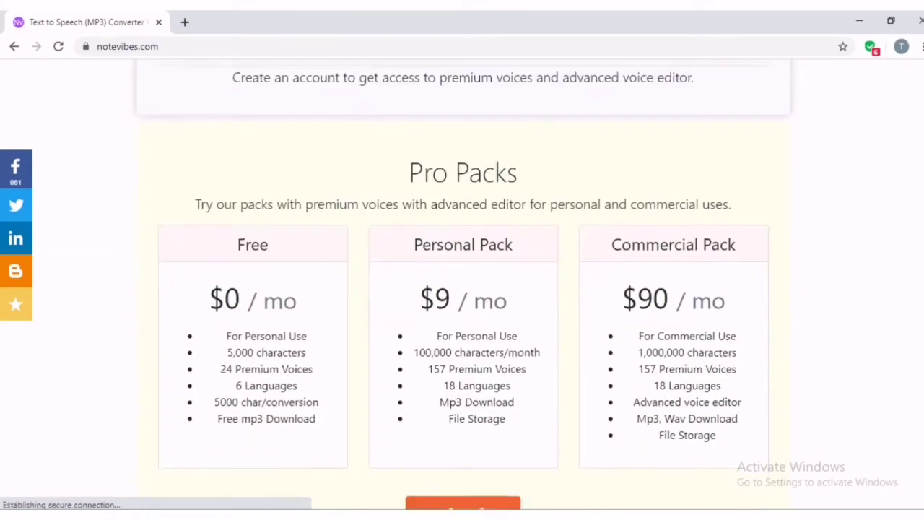
scroll(462, 287, "down", 4)
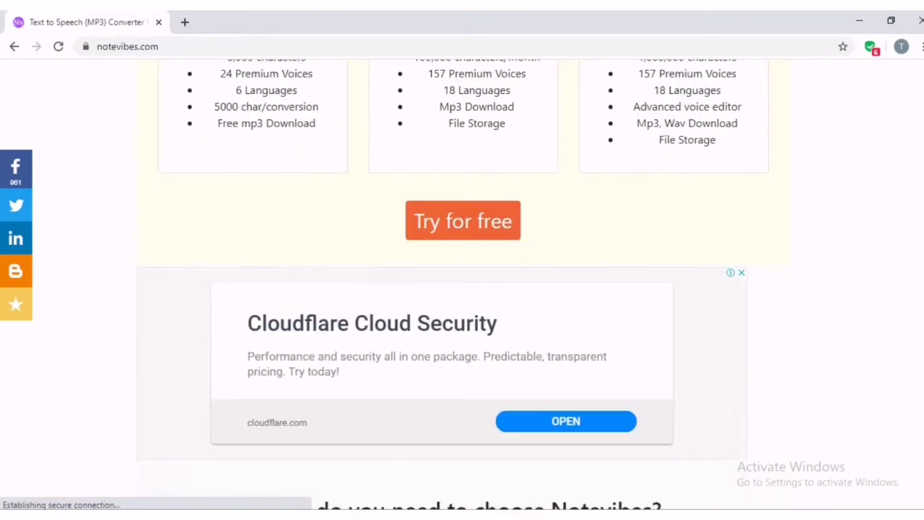
Step: Examine the reasons to choose Notevibes and the list of available US voices on the home page
scroll(463, 287, "down", 4)
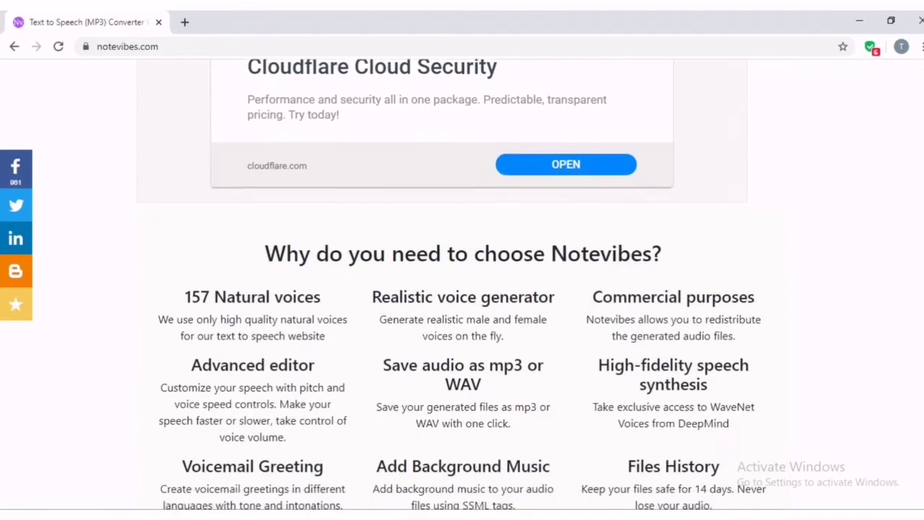
scroll(462, 287, "down", 4)
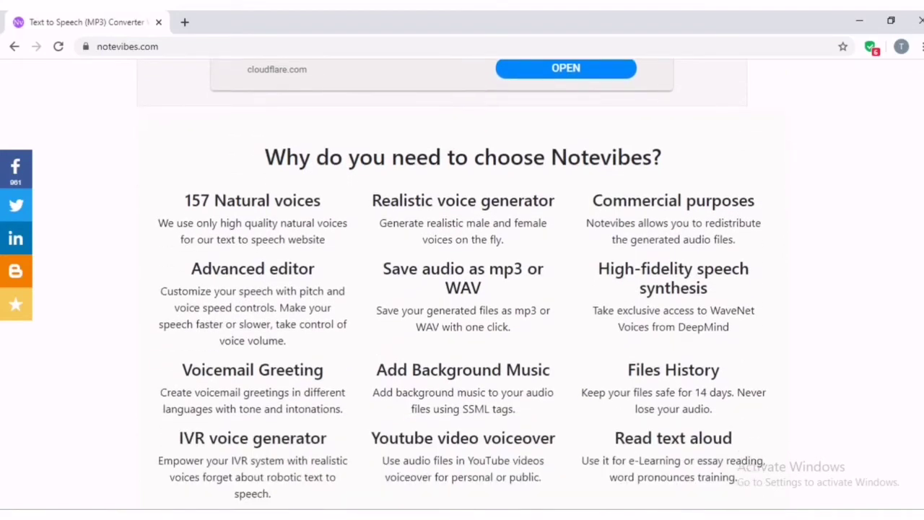
scroll(462, 287, "down", 1)
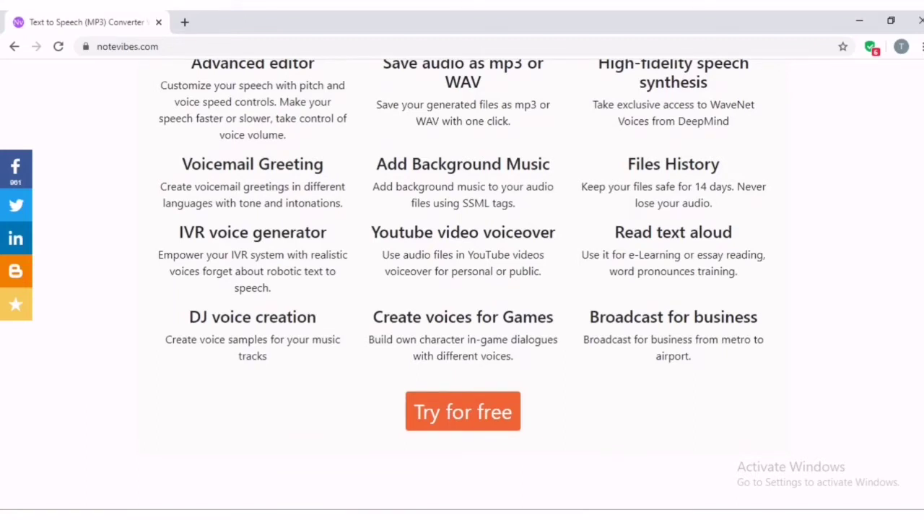
scroll(462, 287, "down", 2)
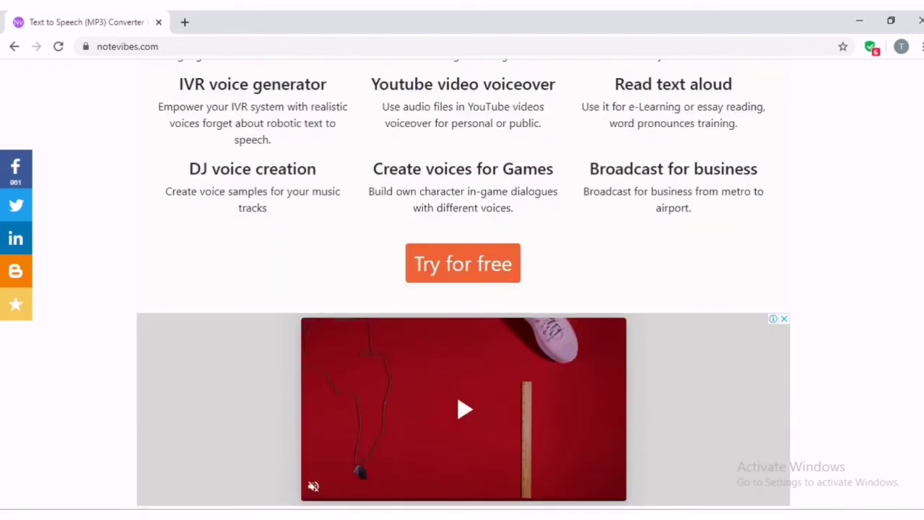
scroll(462, 287, "down", 3)
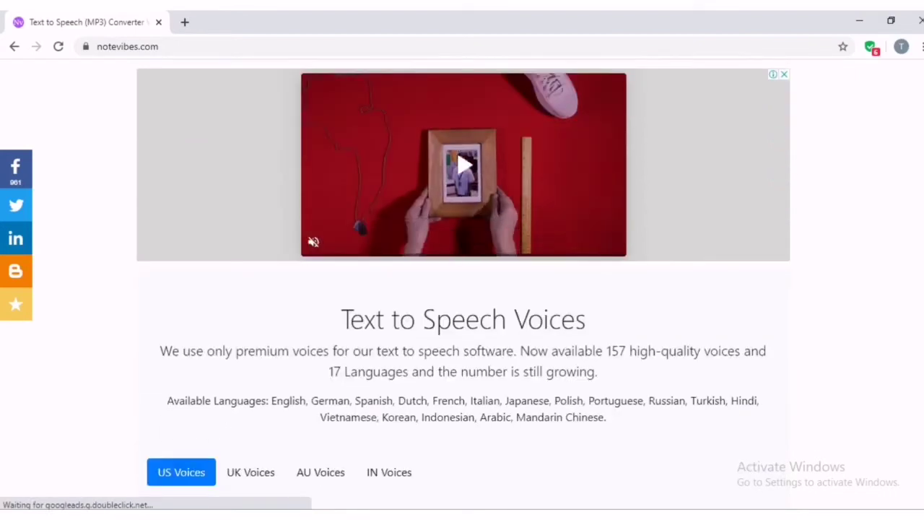
scroll(463, 287, "down", 3)
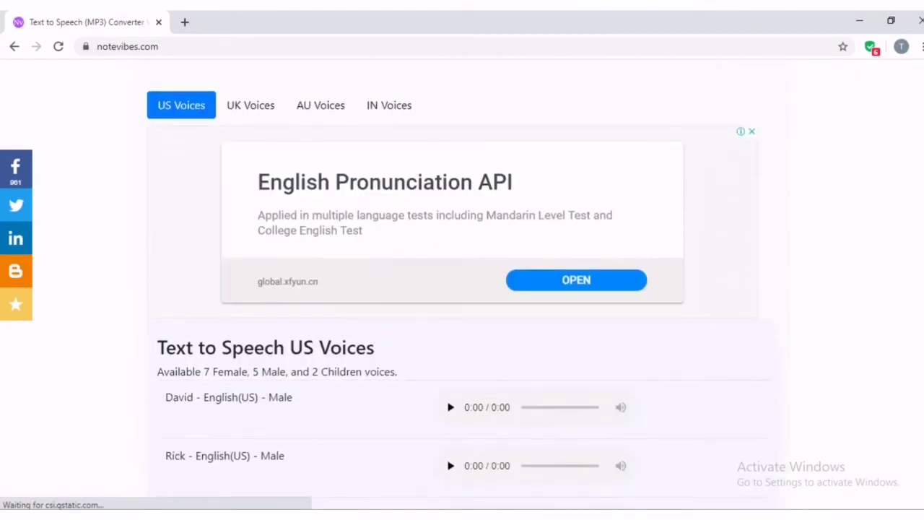
scroll(462, 287, "down", 4)
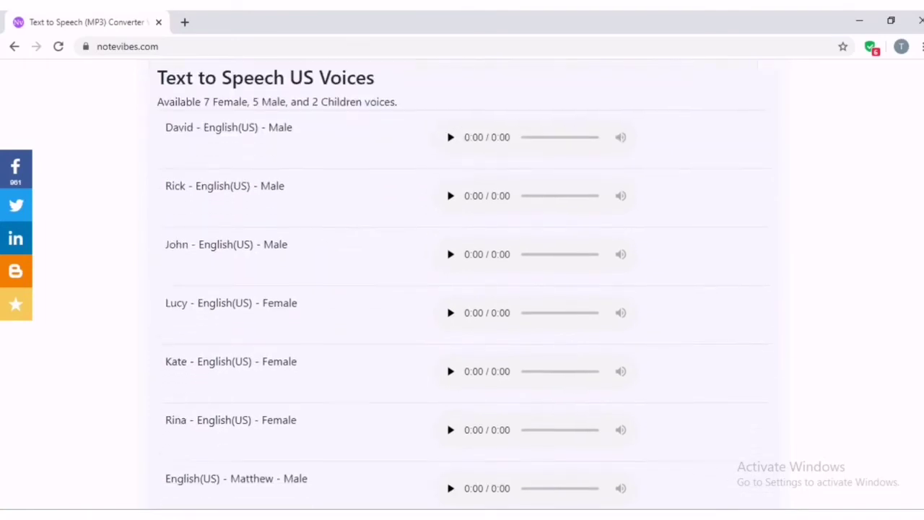
scroll(462, 287, "down", 2)
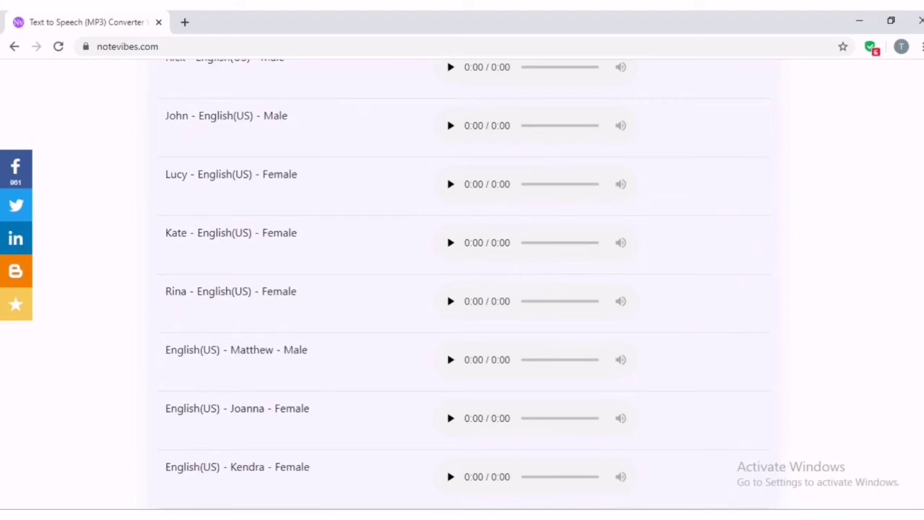
Step: Play the sample audio of the English(US) voices David and Lucy
scroll(462, 287, "up", 3)
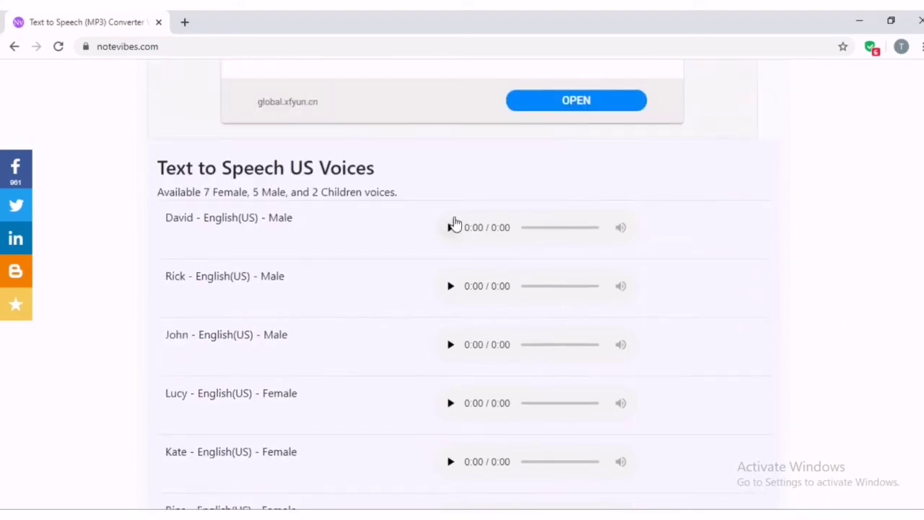
left_click(449, 228)
left_click(450, 228)
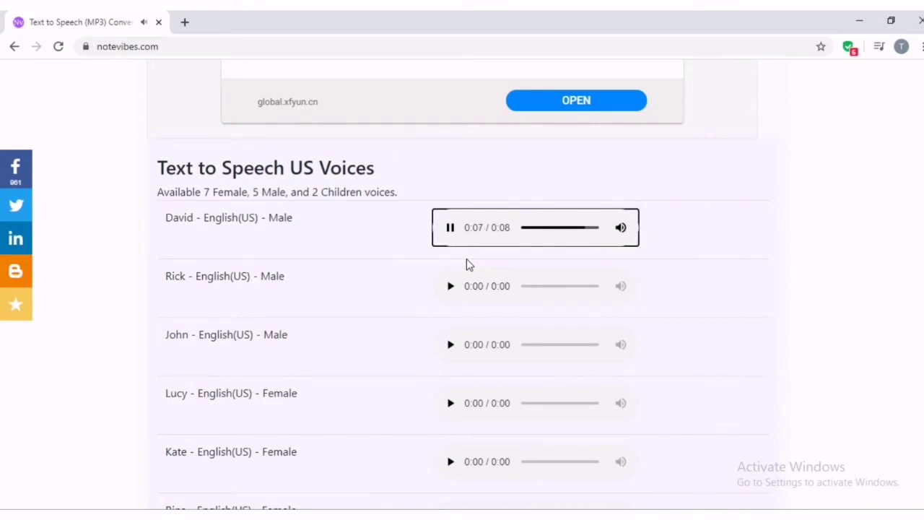
left_click(448, 404)
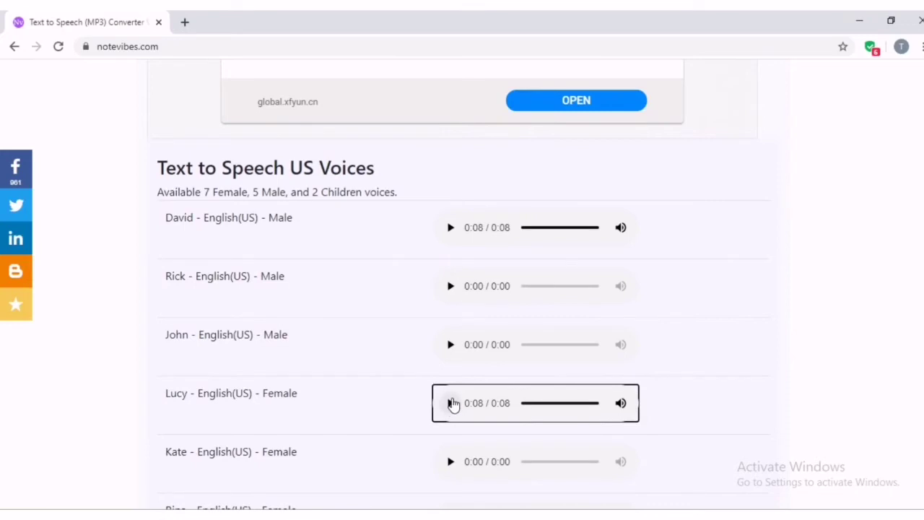
Step: Enter the Notevibes login cabinet to reach the text-to-speech converter
scroll(462, 288, "down", 6)
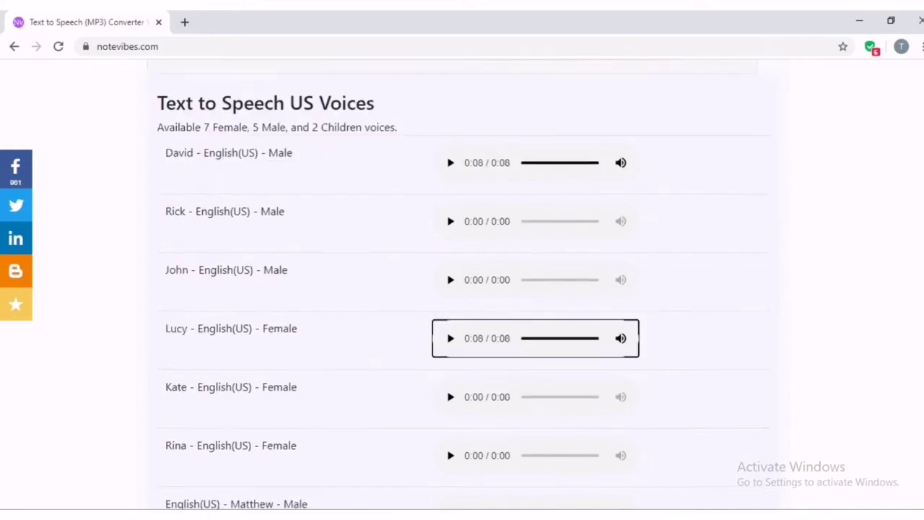
scroll(462, 289, "up", 10)
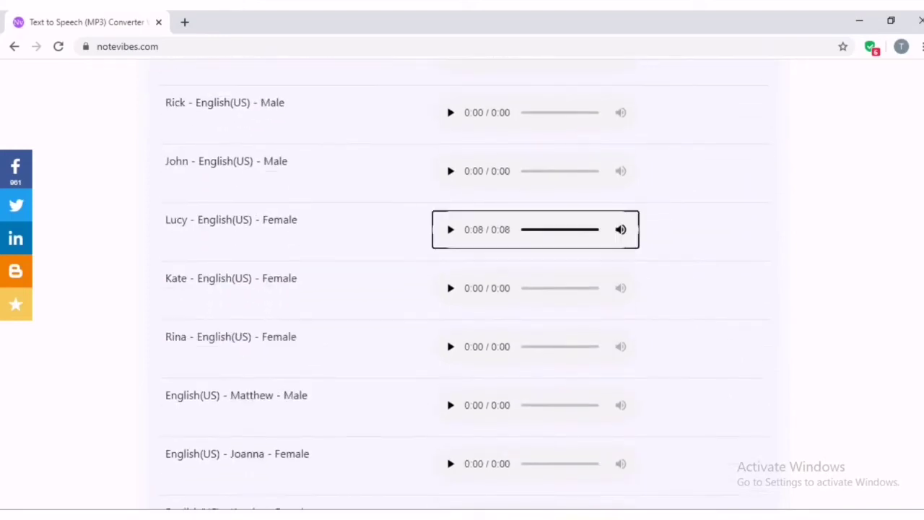
scroll(462, 289, "down", 5)
scroll(462, 289, "up", 6)
scroll(462, 289, "up", 15)
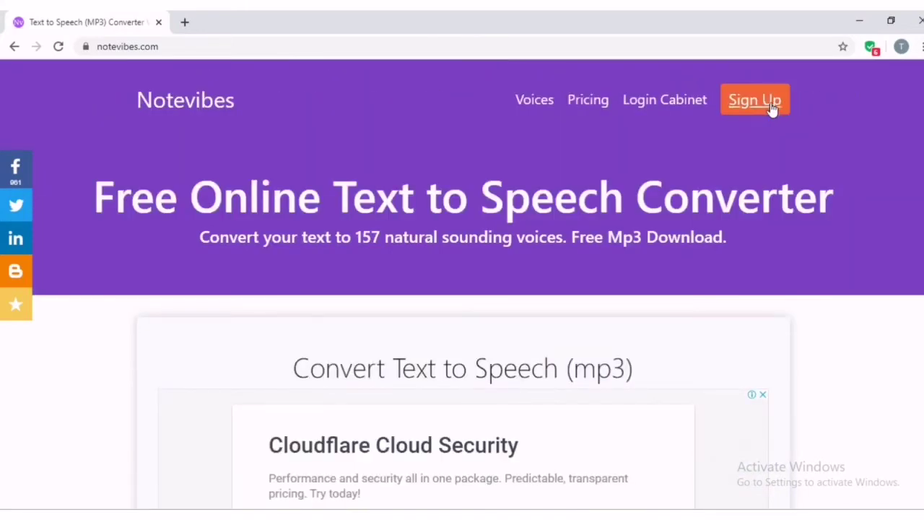
left_click(698, 108)
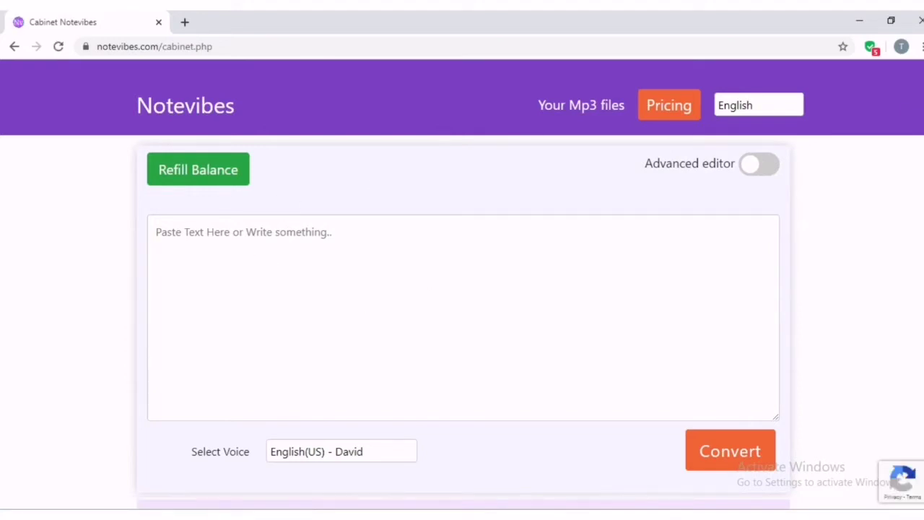
scroll(463, 289, "down", 2)
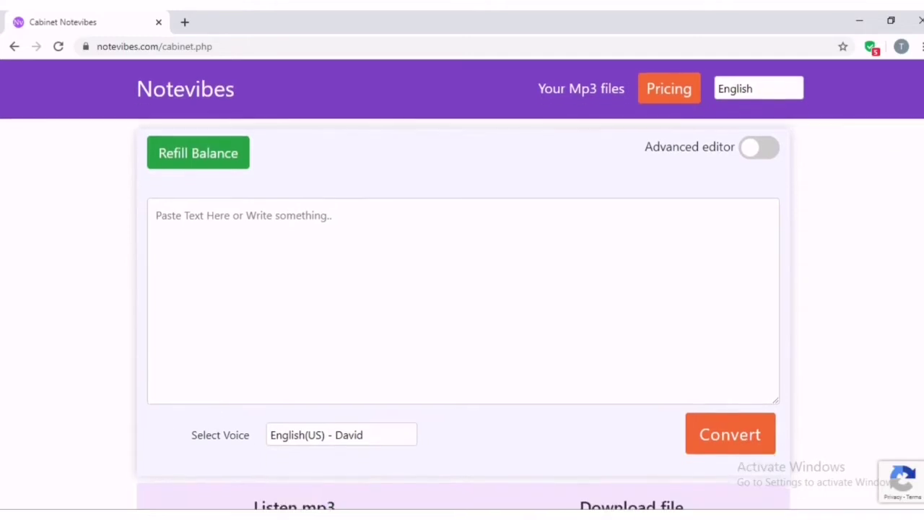
scroll(853, 209, "down", 1)
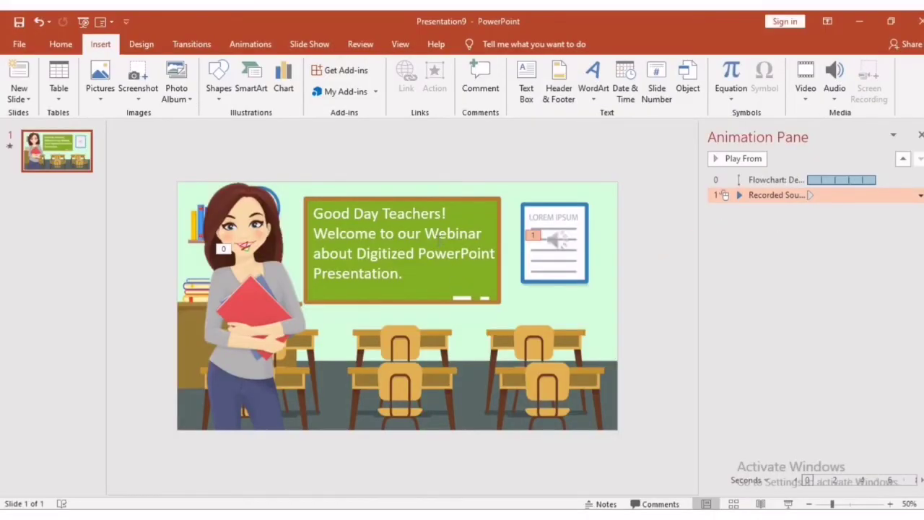
Step: Copy the welcome text from the slide's green board in PowerPoint and paste it into the Notevibes converter's text box
left_click_drag(408, 275, 300, 214)
key("ctrl+c")
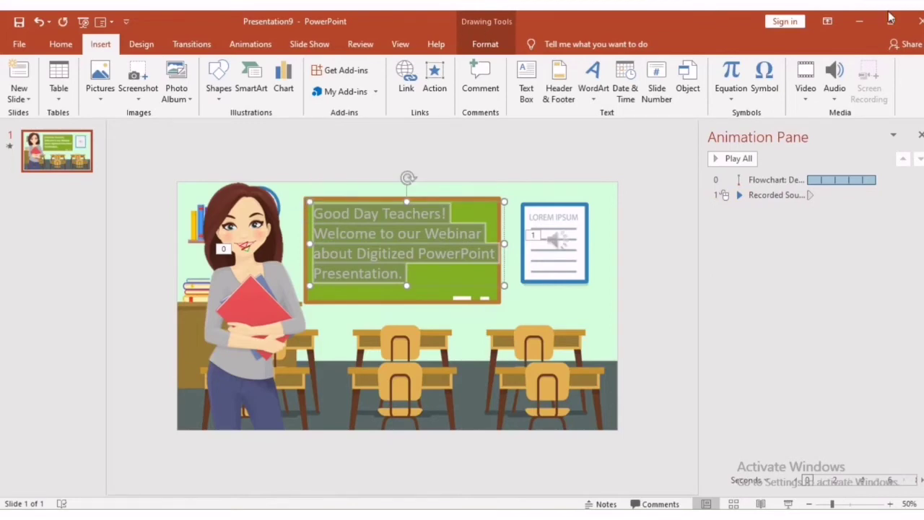
mouse_move(858, 17)
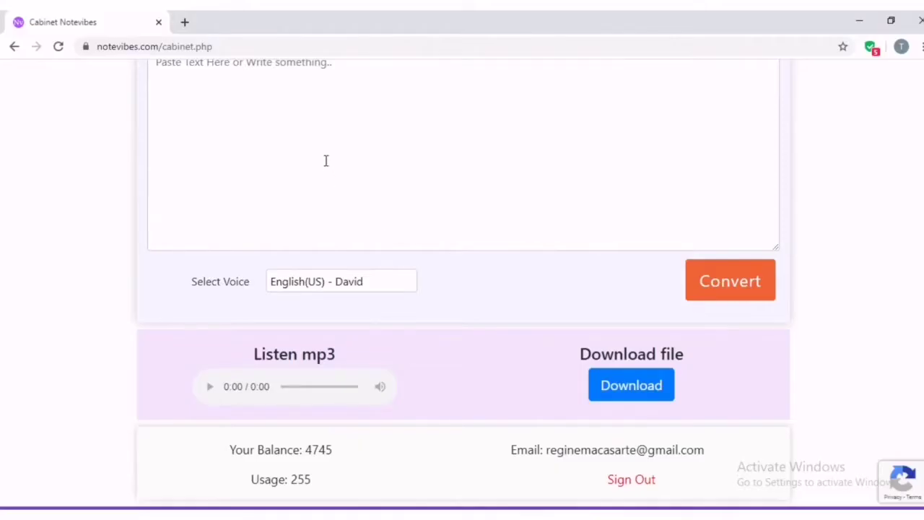
left_click(326, 160)
key("ctrl+v")
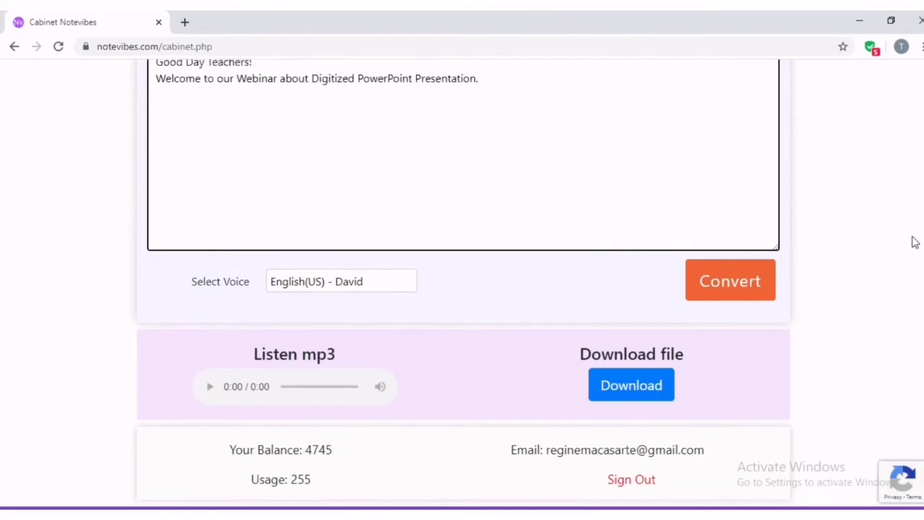
Step: Set the voice to English(US) - Kate and convert the pasted text to speech
scroll(499, 99, "up", 1)
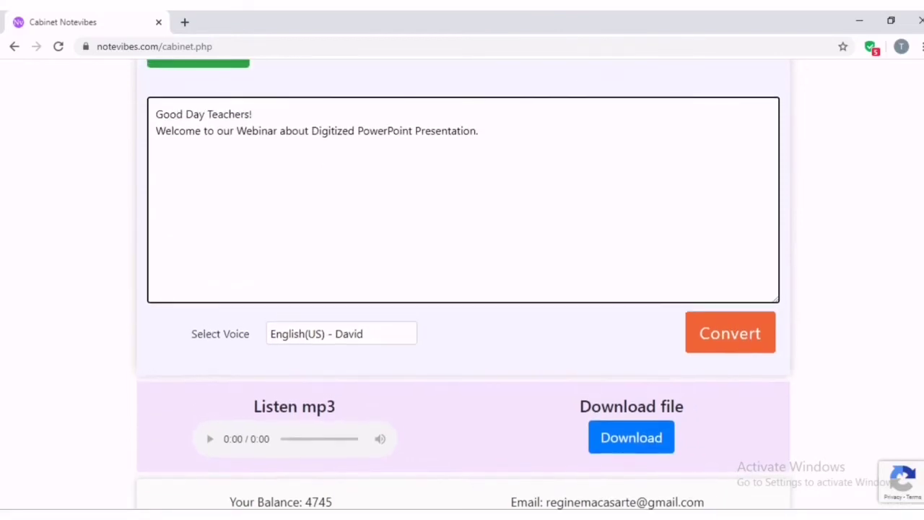
left_click(356, 337)
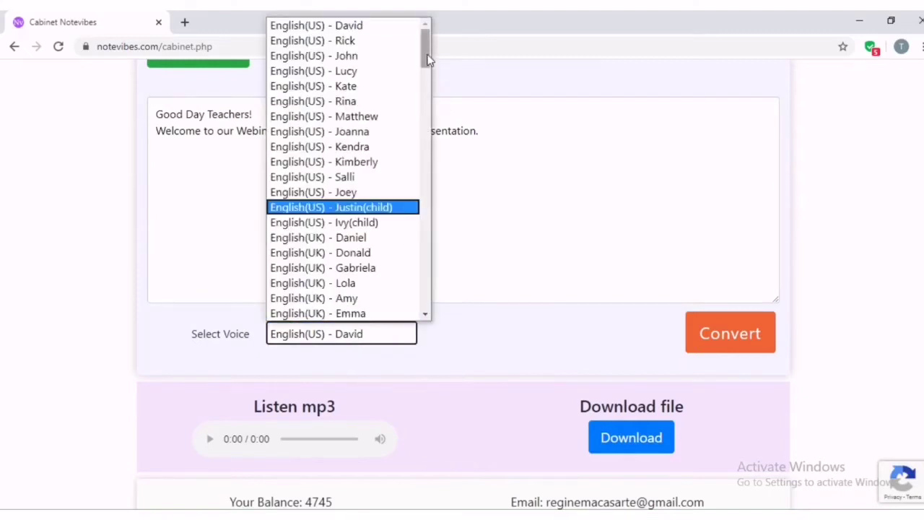
mouse_move(427, 60)
left_mouse_down()
mouse_move(428, 101)
mouse_move(424, 52)
left_mouse_up()
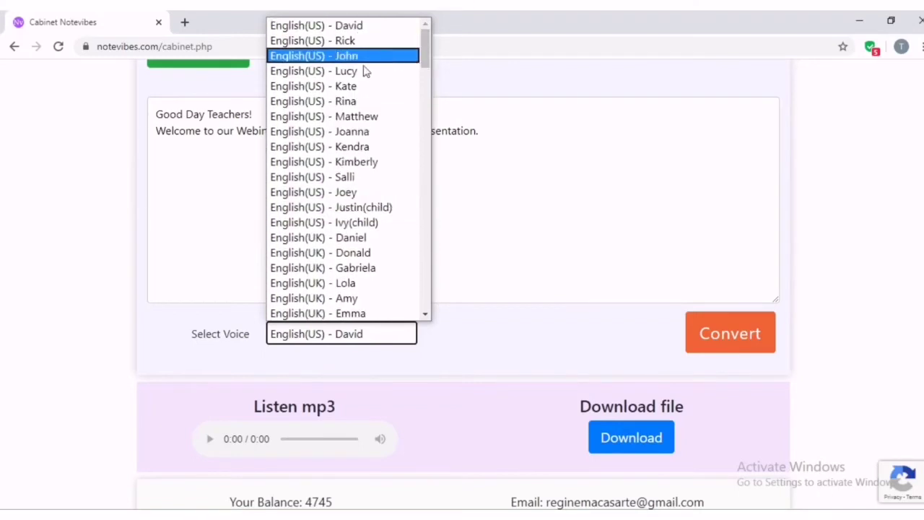
left_click(315, 89)
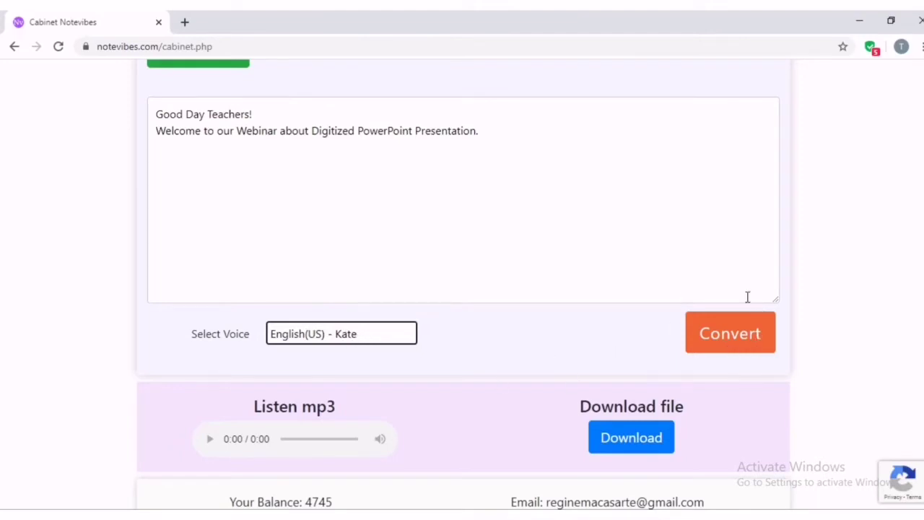
left_click(728, 332)
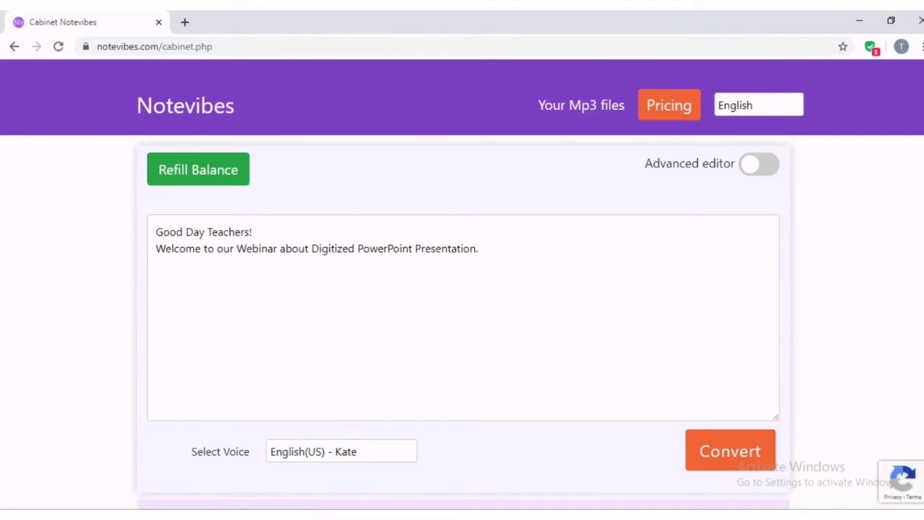
Step: Listen to the converted speech and download it as an mp3 file
scroll(859, 215, "down", 3)
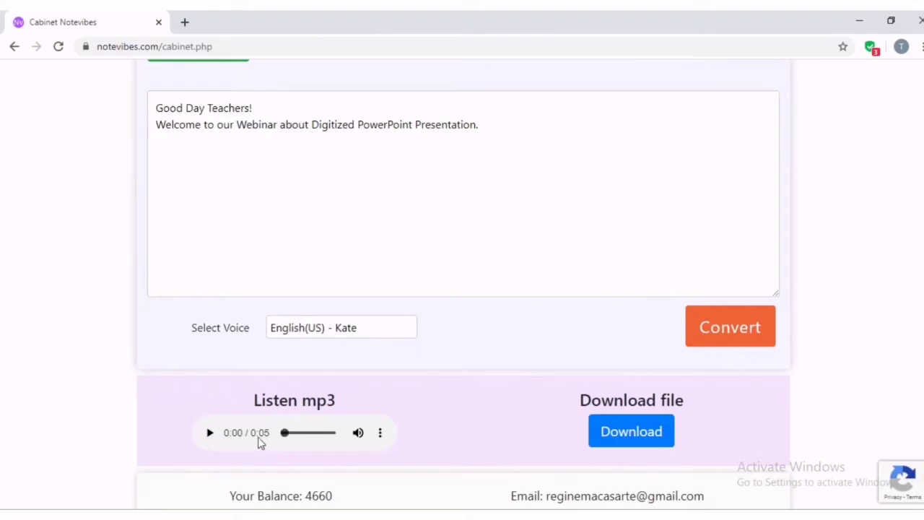
left_click(210, 435)
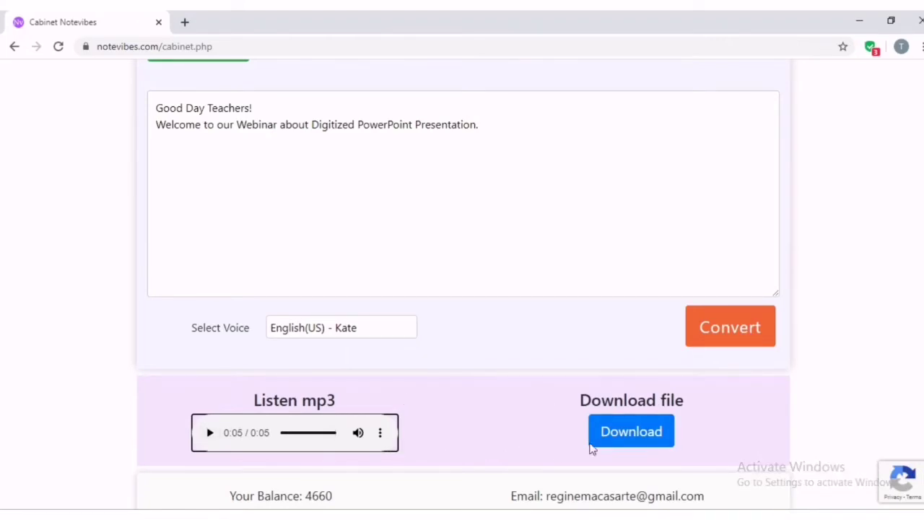
left_click(635, 435)
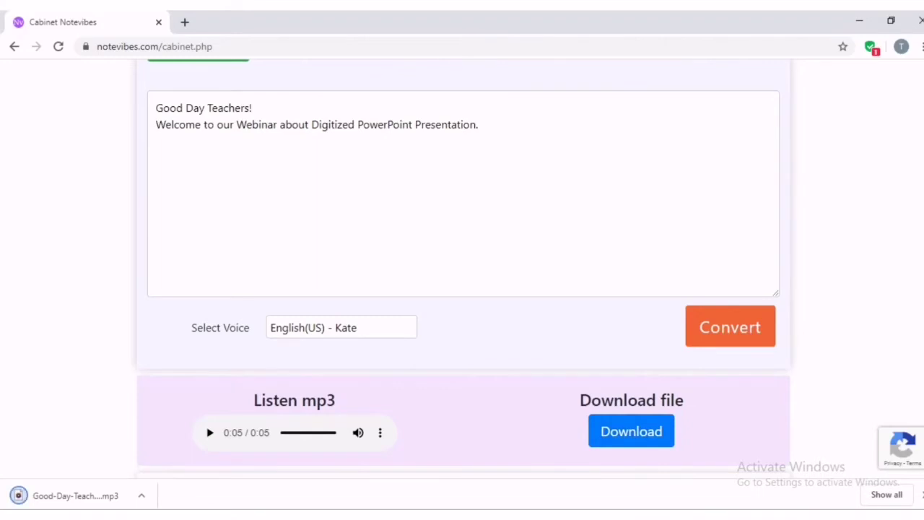
scroll(747, 241, "down", 2)
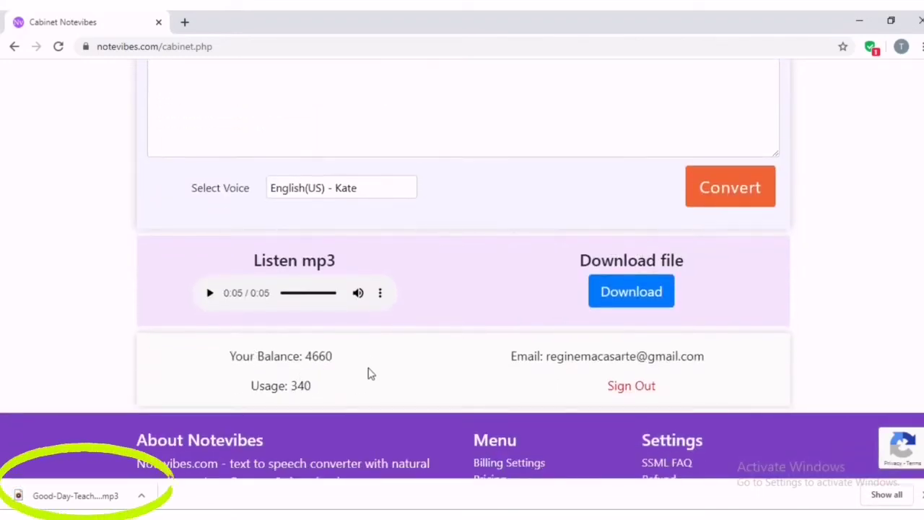
scroll(463, 289, "up", 4)
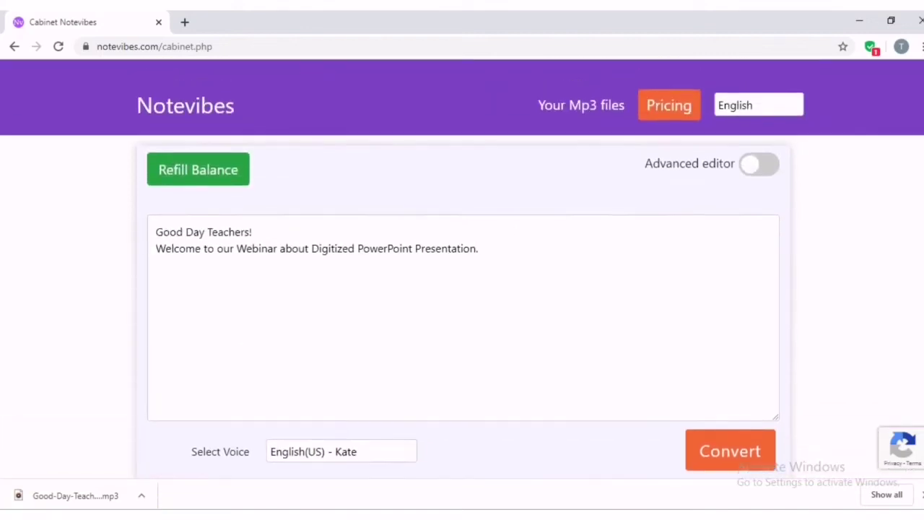
Step: Switch back to PowerPoint, deselect the board text and start inserting an audio file from the PC
left_click(859, 20)
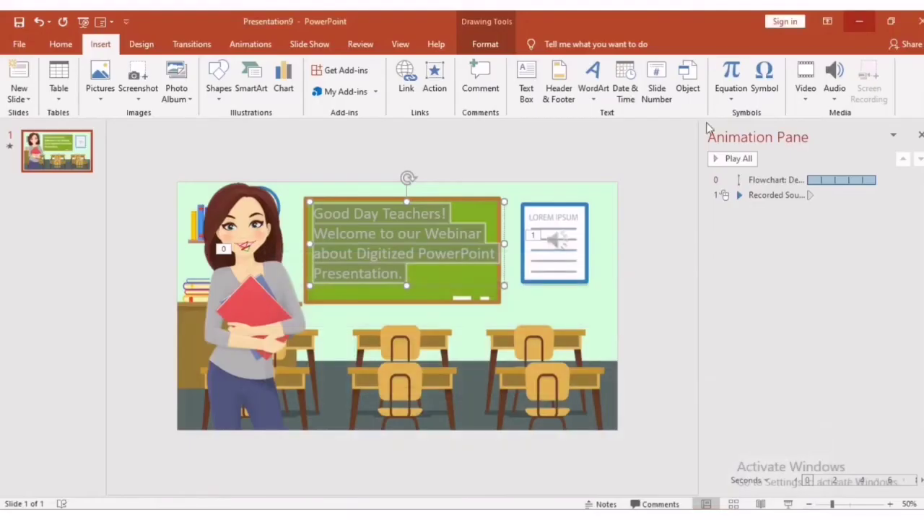
left_click(641, 186)
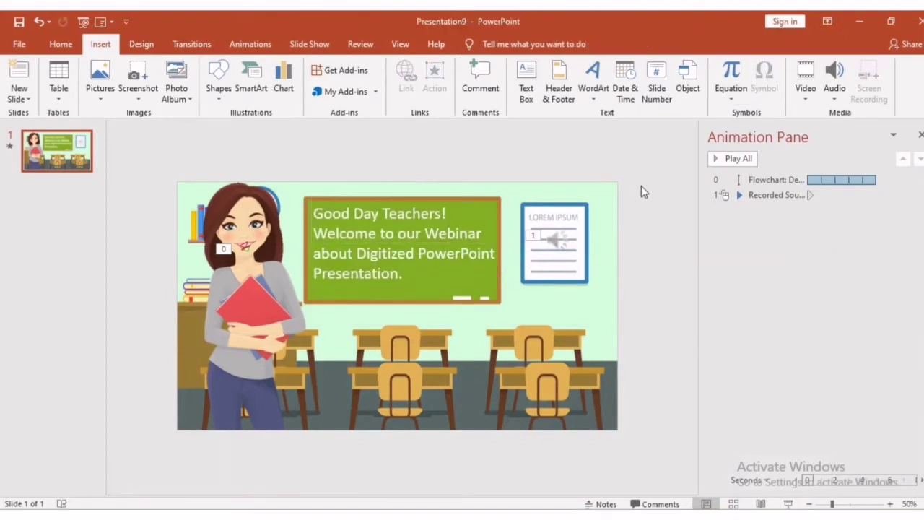
left_click(836, 101)
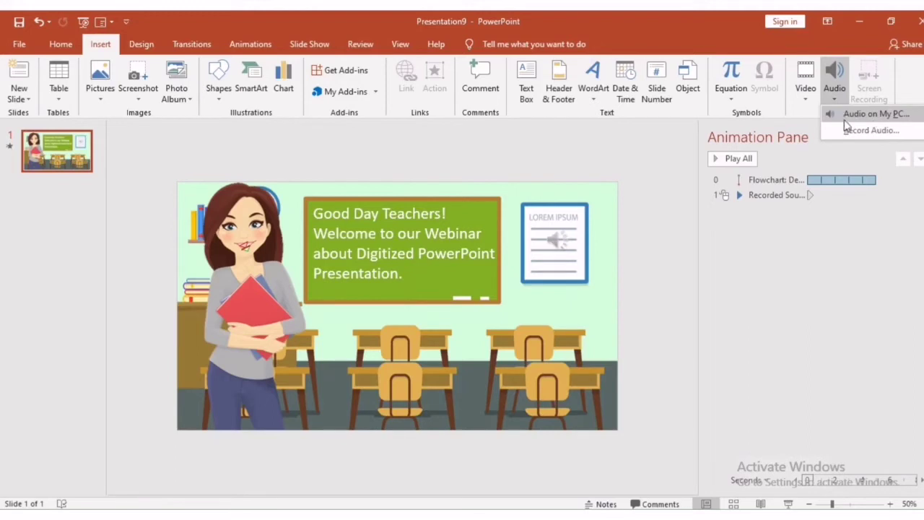
left_click(867, 114)
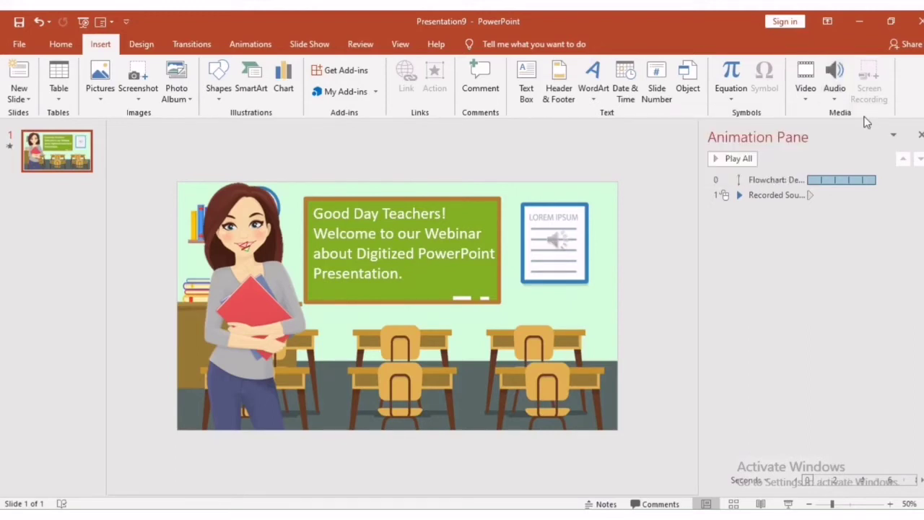